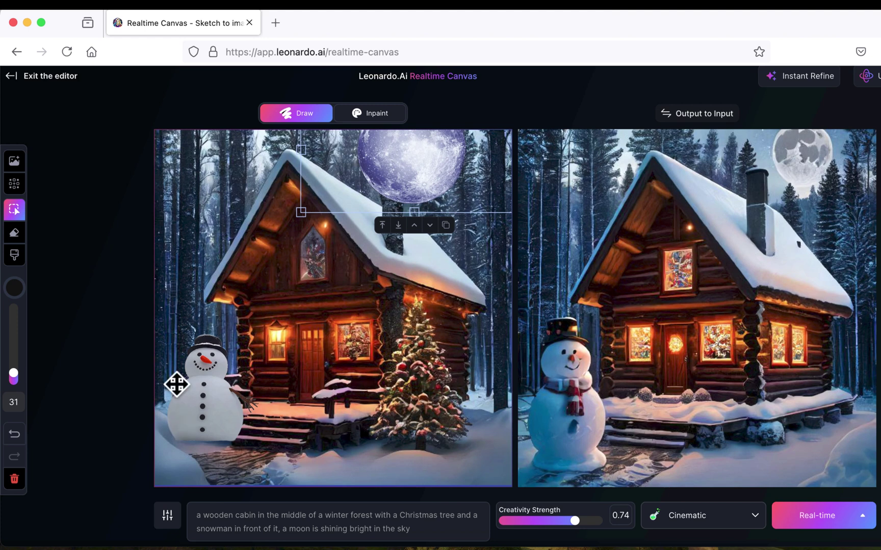
Clear the cabin scene from the canvas and delete the old cabin prompt text.
left_click(17, 482)
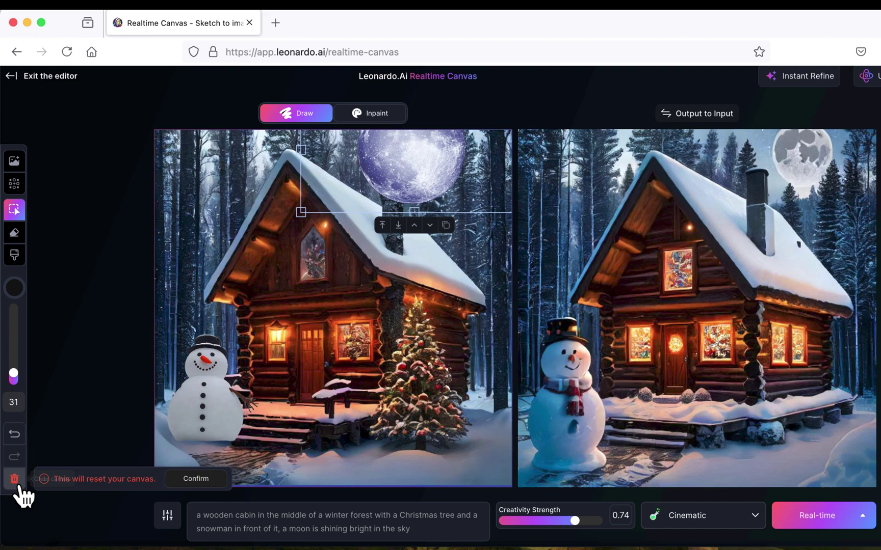
left_click(197, 480)
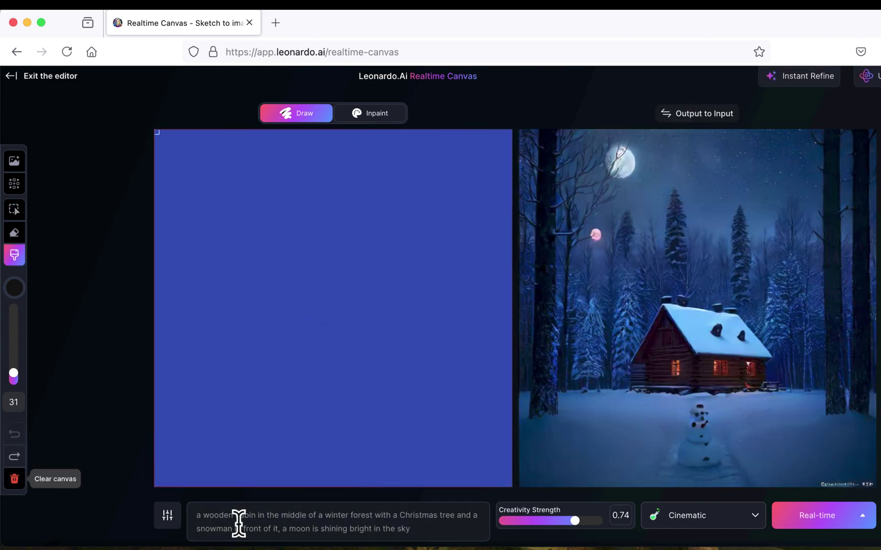
left_click(266, 526)
key("super+a")
key("BackSpace")
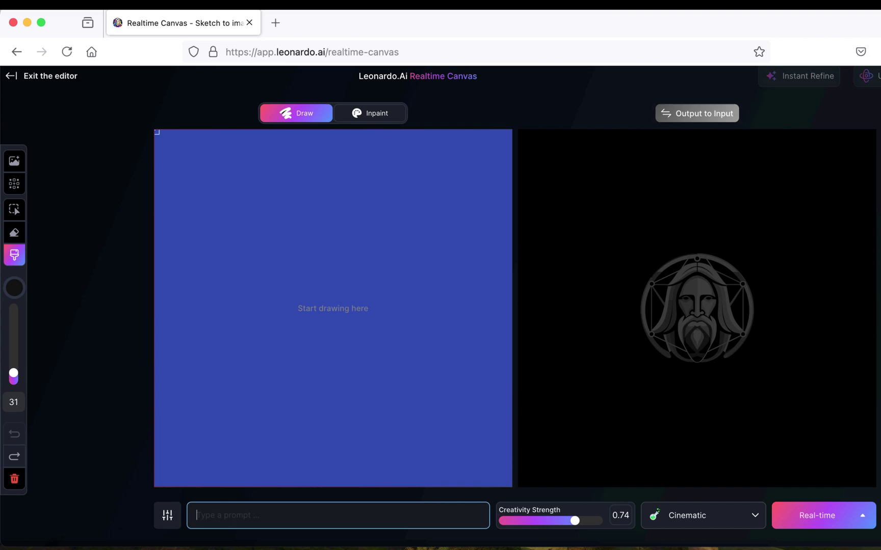
left_click(189, 468)
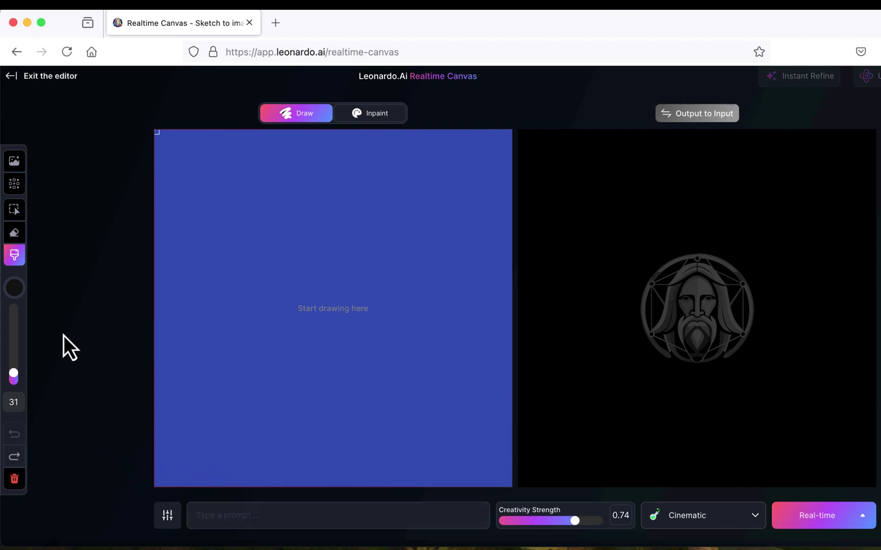
Upload the AMOLED neon city wallpaper image and nudge it to the canvas centre.
left_click(16, 165)
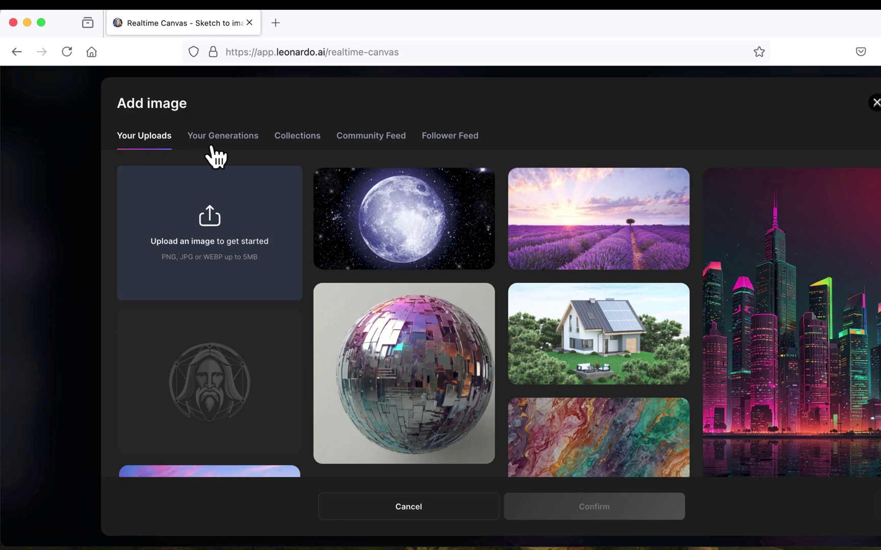
left_click(224, 240)
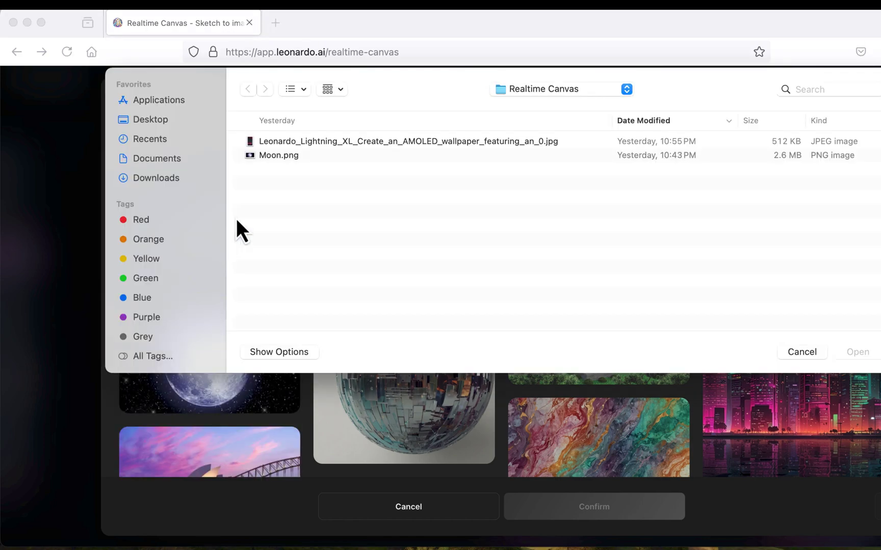
left_click(294, 142)
left_click(865, 356)
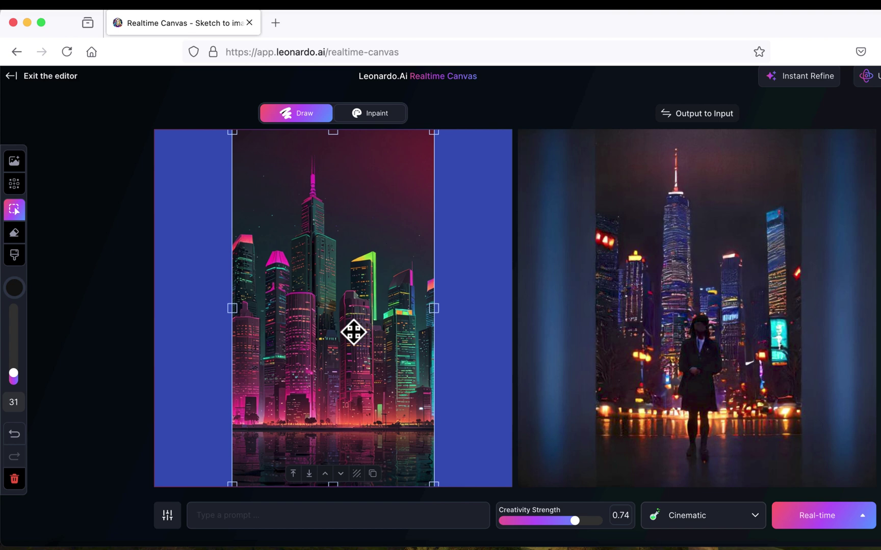
left_click_drag(350, 337, 347, 336)
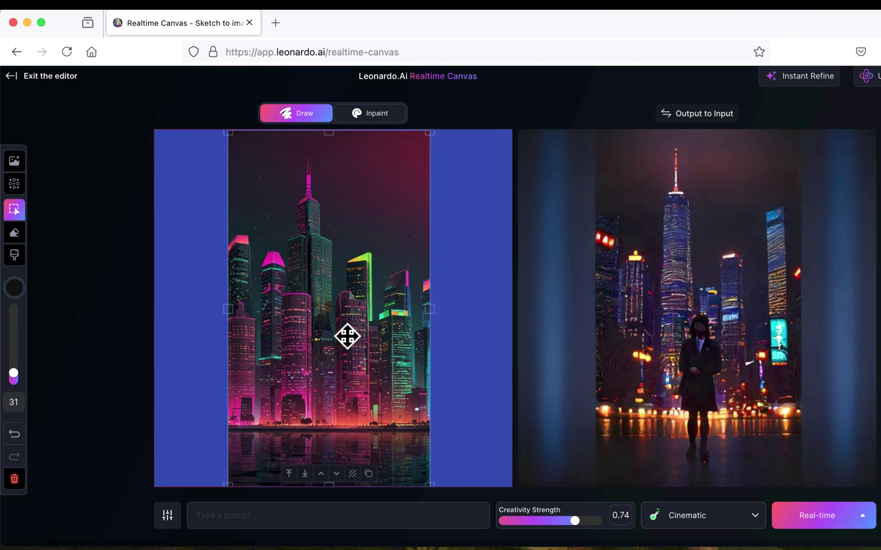
Set the canvas background colour to near-black #020202.
left_click(20, 290)
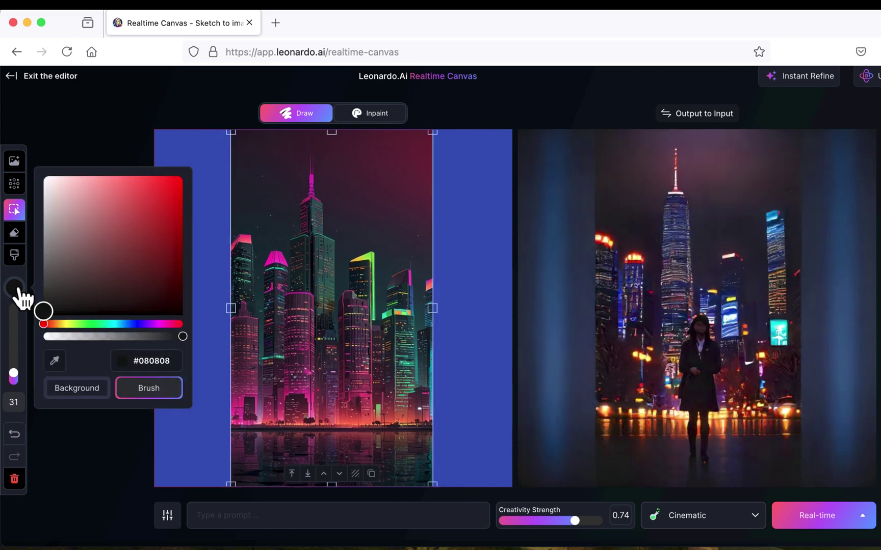
left_click(81, 393)
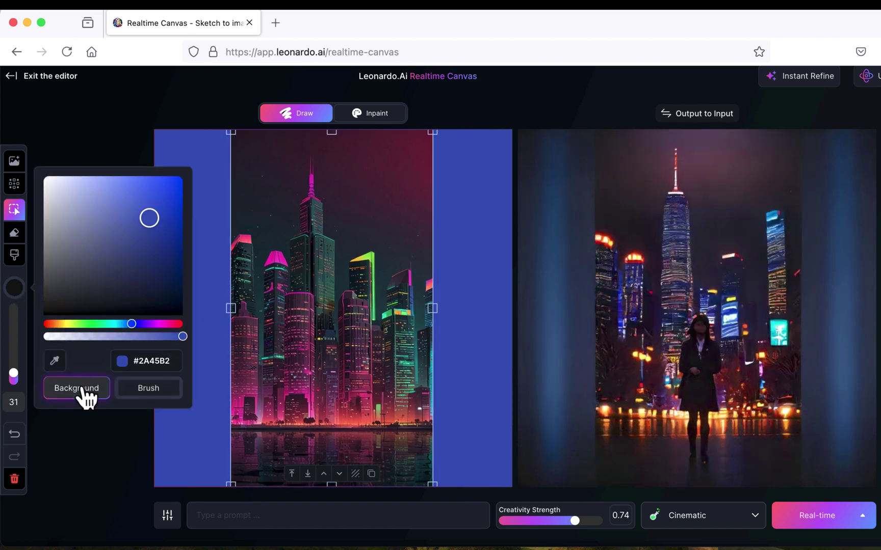
left_click(49, 316)
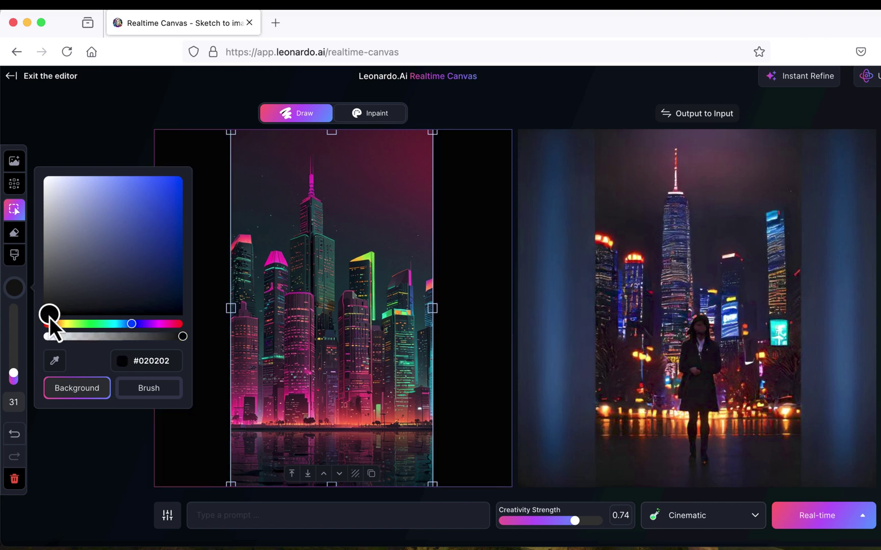
left_click(118, 430)
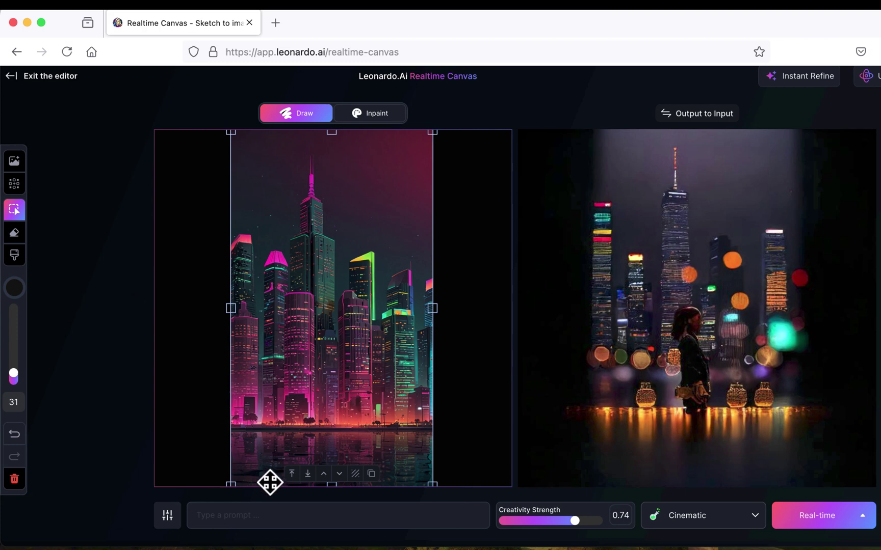
Generate a box image from the prompt 'a lavendar', regenerating several times before keeping one.
left_click(16, 186)
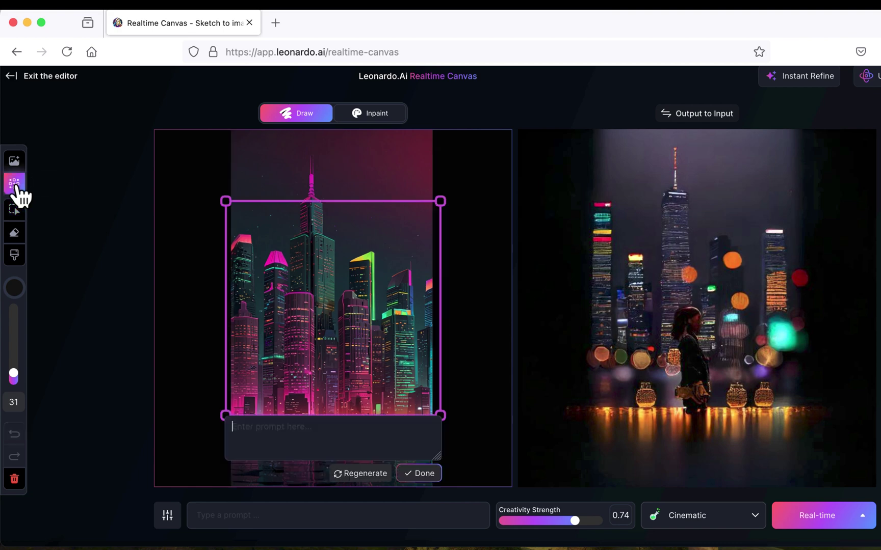
type("a lavendar")
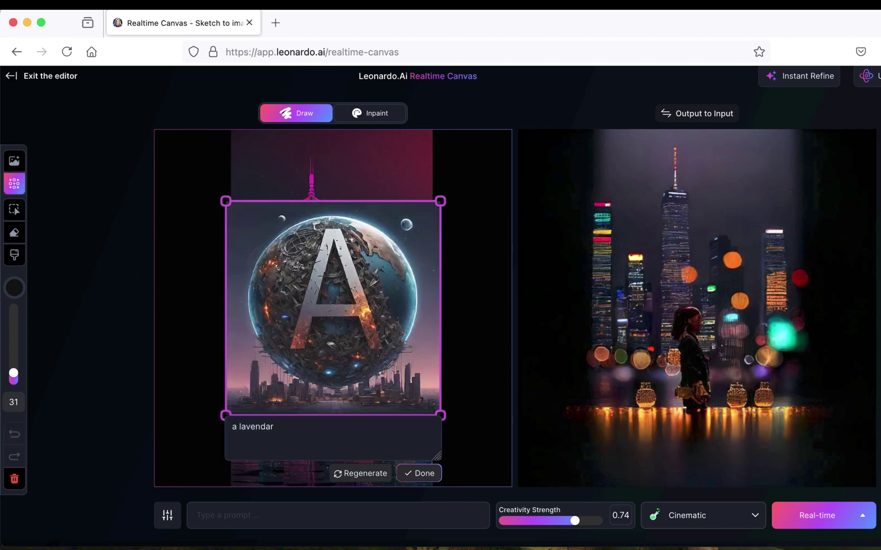
left_click(369, 479)
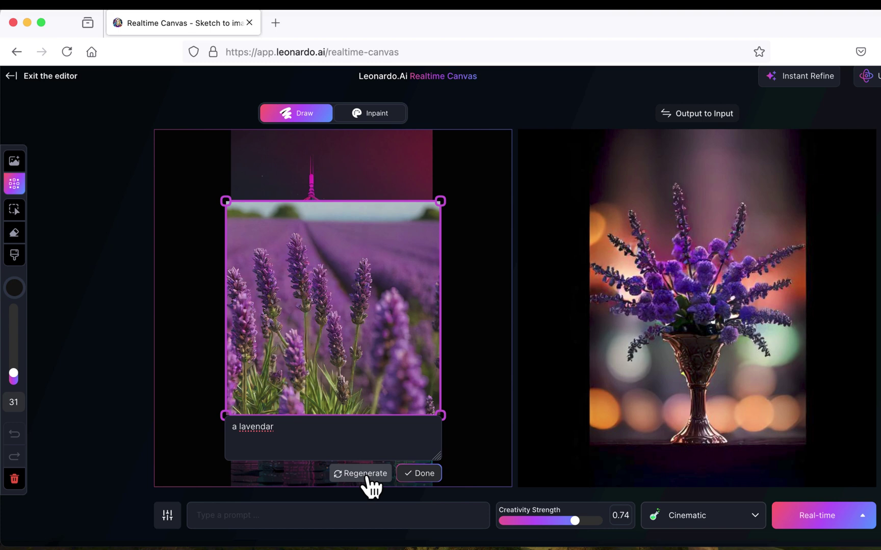
left_click(368, 478)
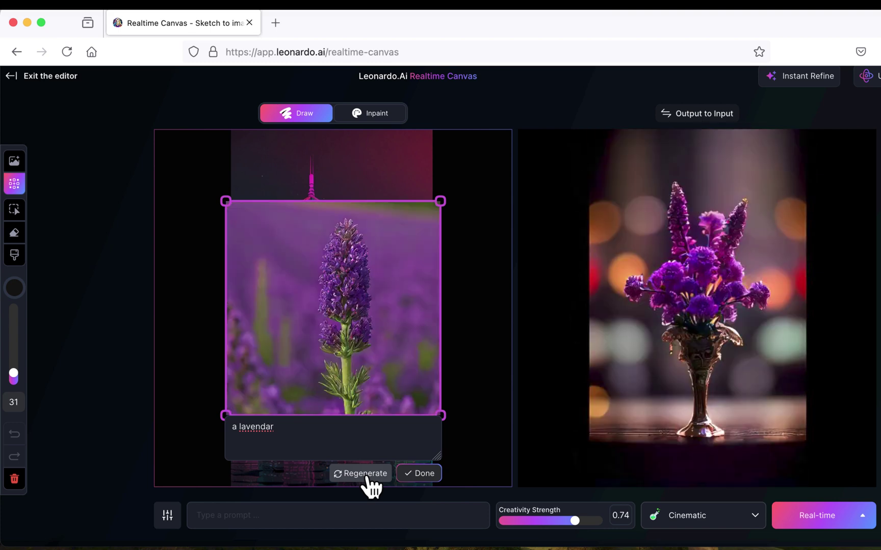
left_click(368, 478)
left_click(368, 478)
left_click(368, 478)
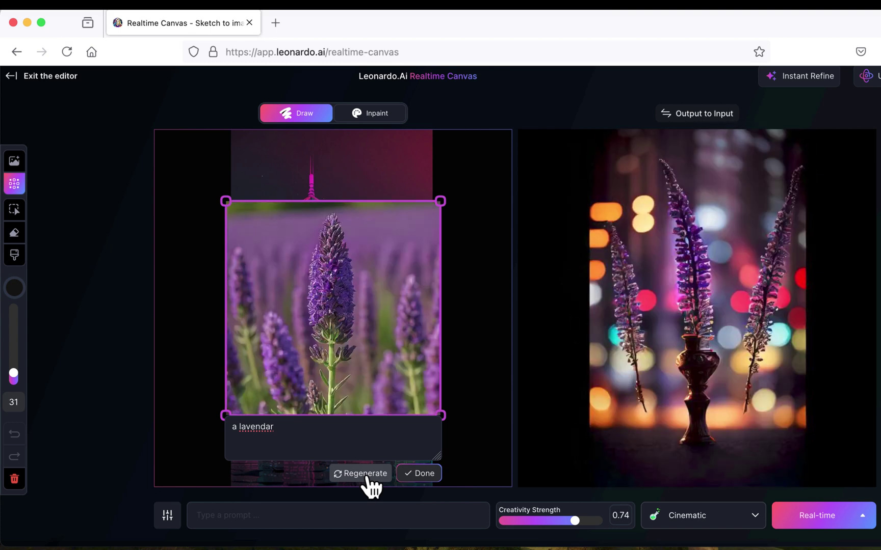
left_click(414, 473)
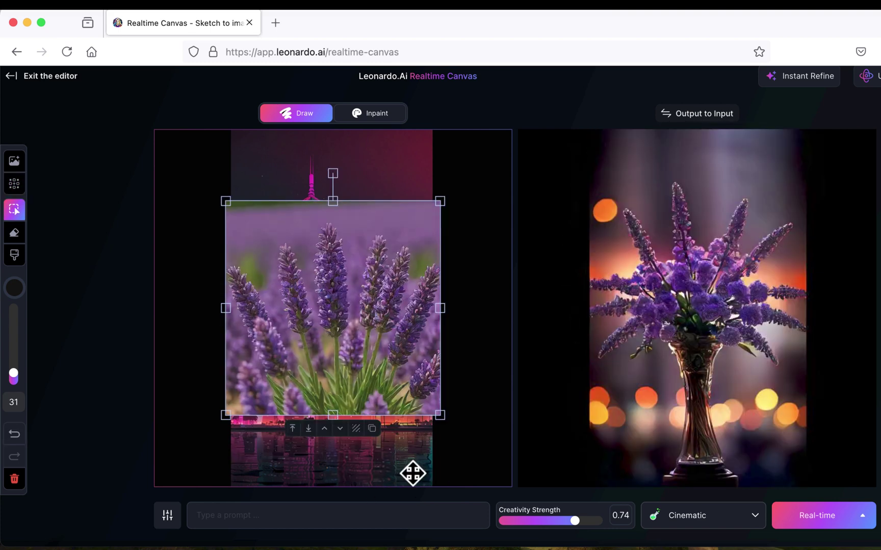
Remove the lavender image's background and shrink it to a small lower-left cluster.
left_click(360, 435)
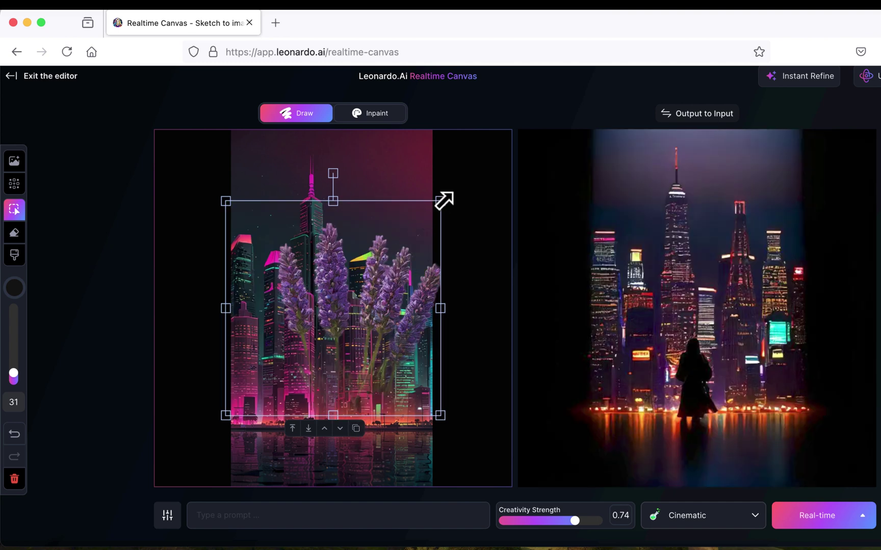
left_click_drag(441, 201, 286, 382)
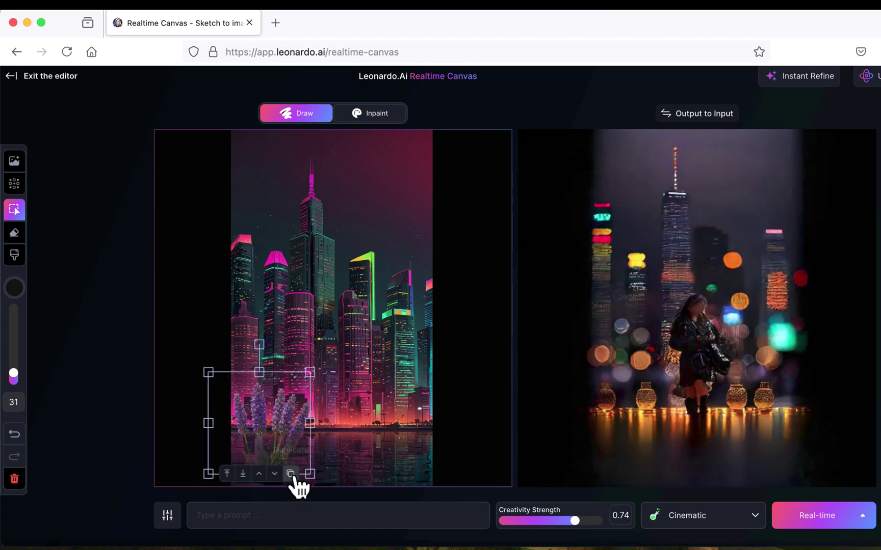
Duplicate the lavender cluster twice and spread the copies along the skyline's bottom edge.
left_click(291, 474)
left_click_drag(293, 425, 340, 418)
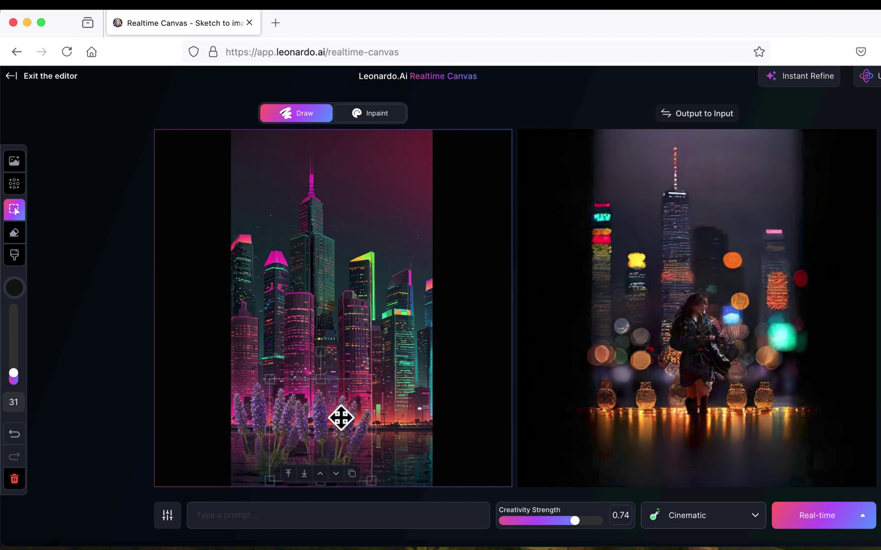
left_click(353, 474)
left_click_drag(350, 433, 392, 426)
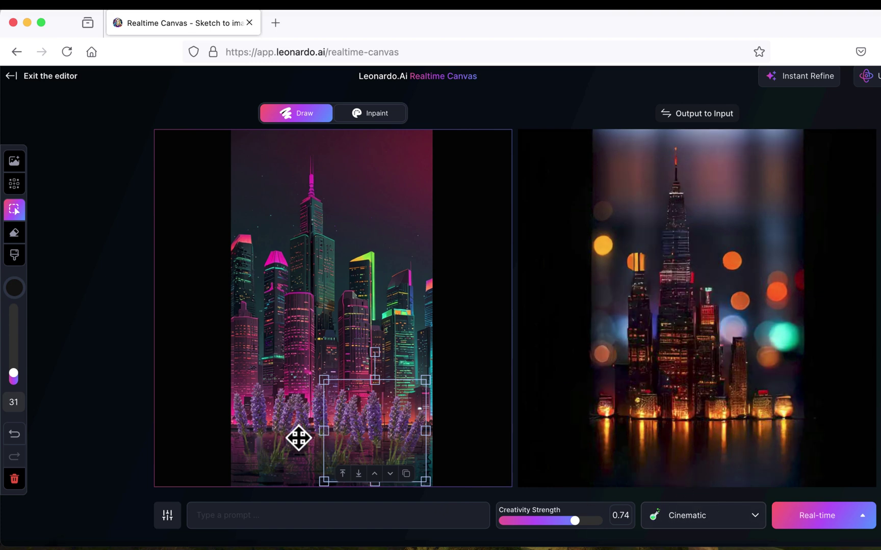
left_click_drag(358, 433, 255, 423)
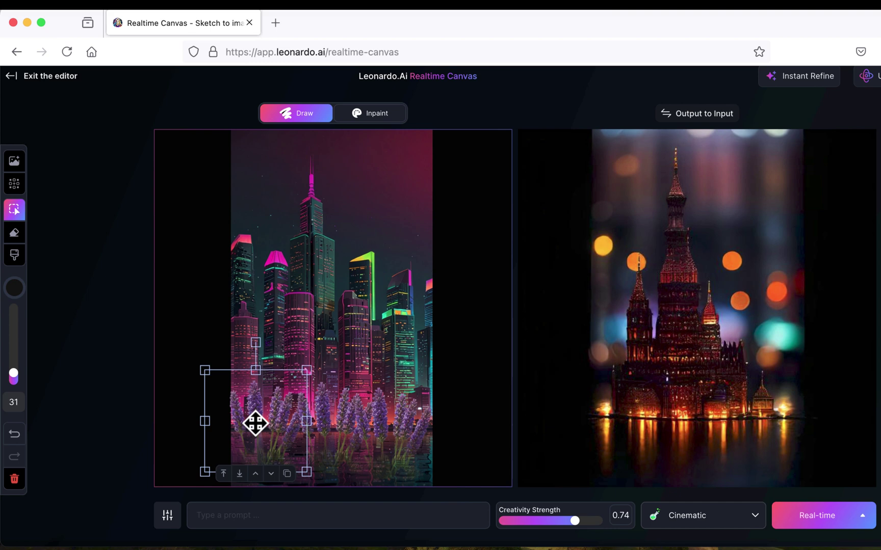
Write the prompt 'futuristic city skyline in the background with a lavendar field in the foreground'.
left_click(271, 517)
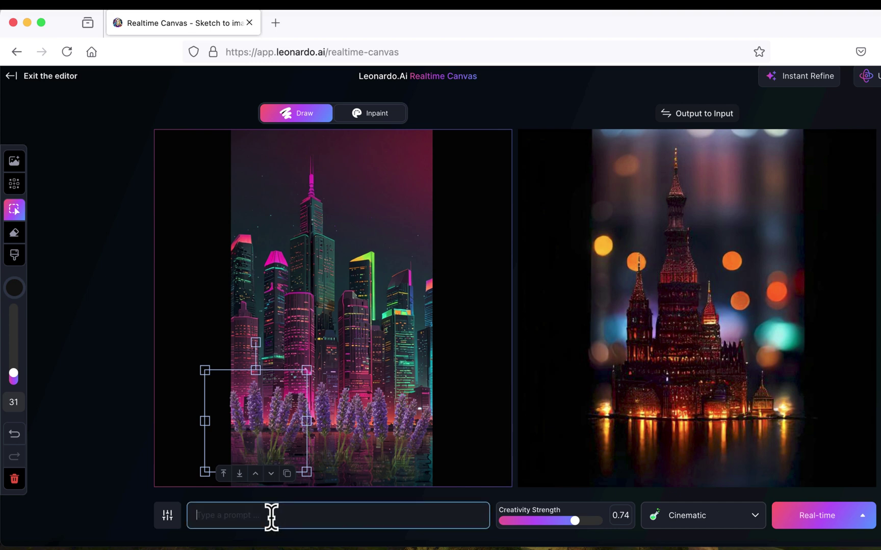
type("futuristic city sku")
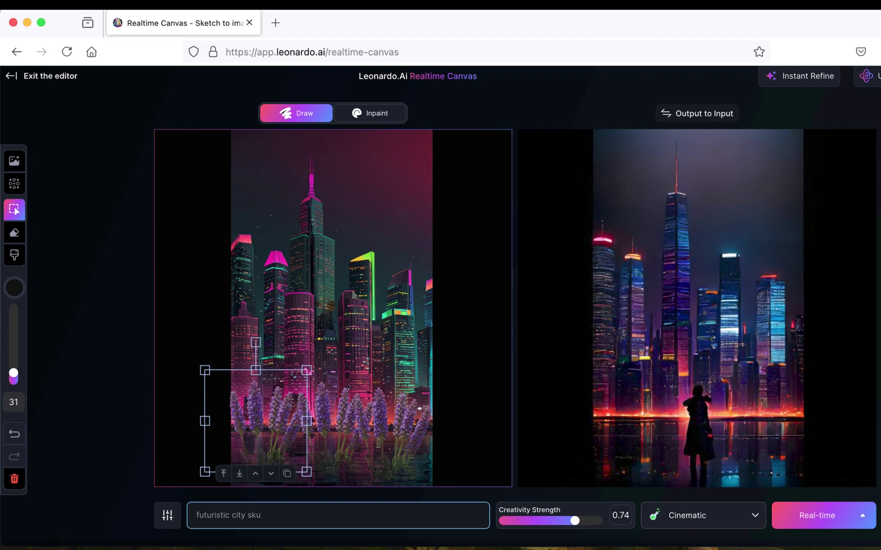
key("BackSpace")
type("yline in the background with a")
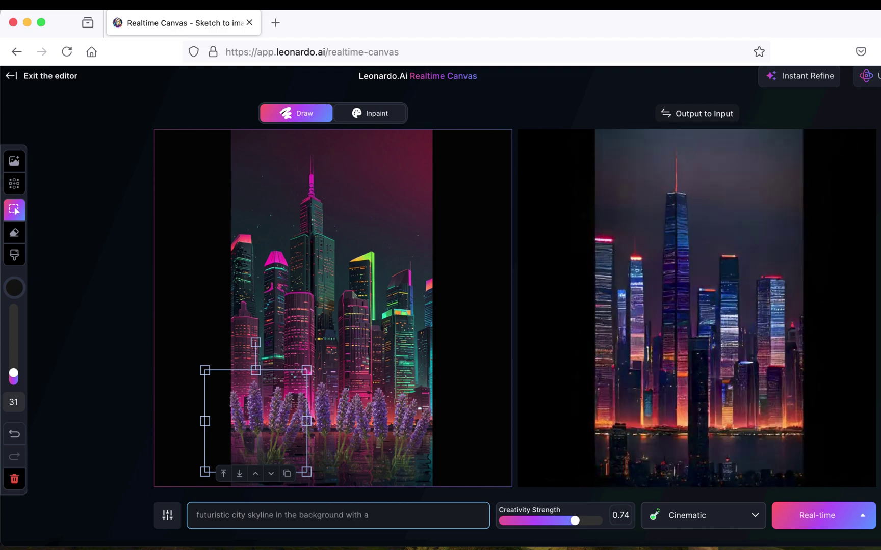
type(" lavendar field in the foregrou")
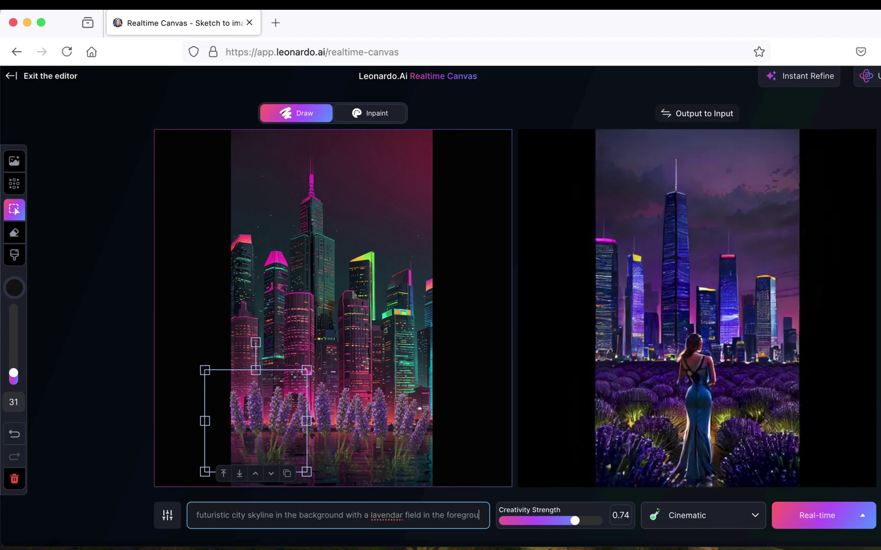
type("nd")
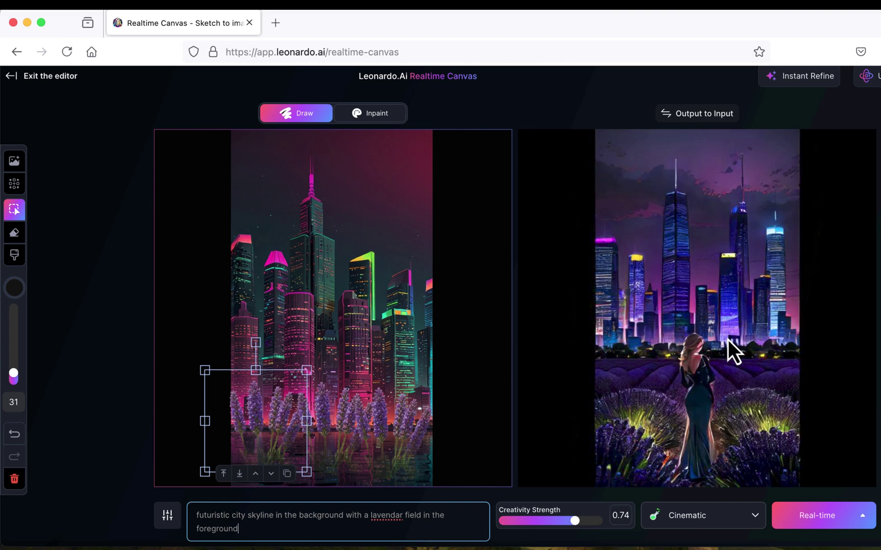
Compare the Environment, Fantasy Art and Photography style presets, ending on Environment.
left_click(702, 532)
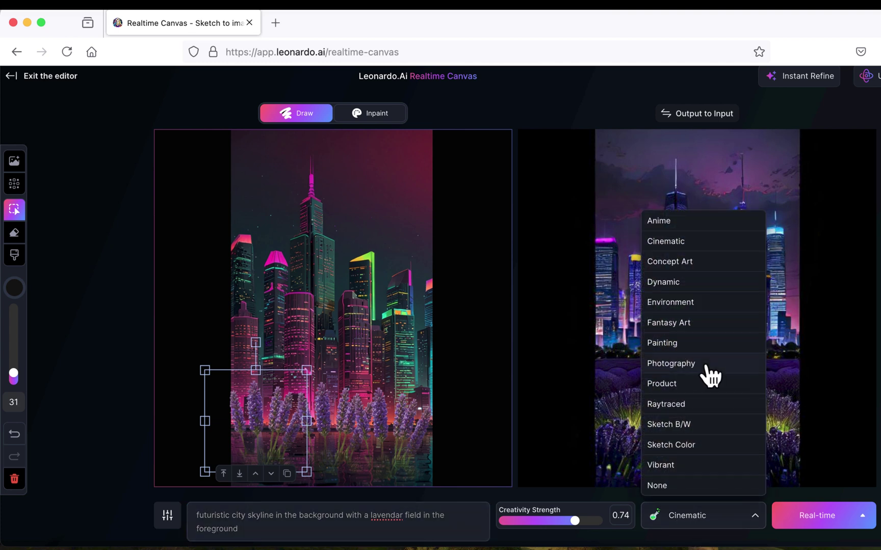
left_click(711, 312)
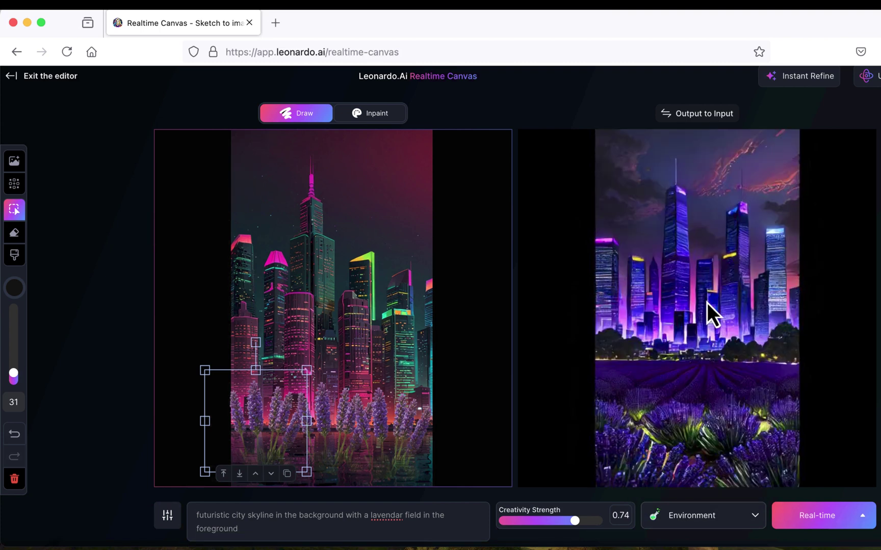
left_click(711, 522)
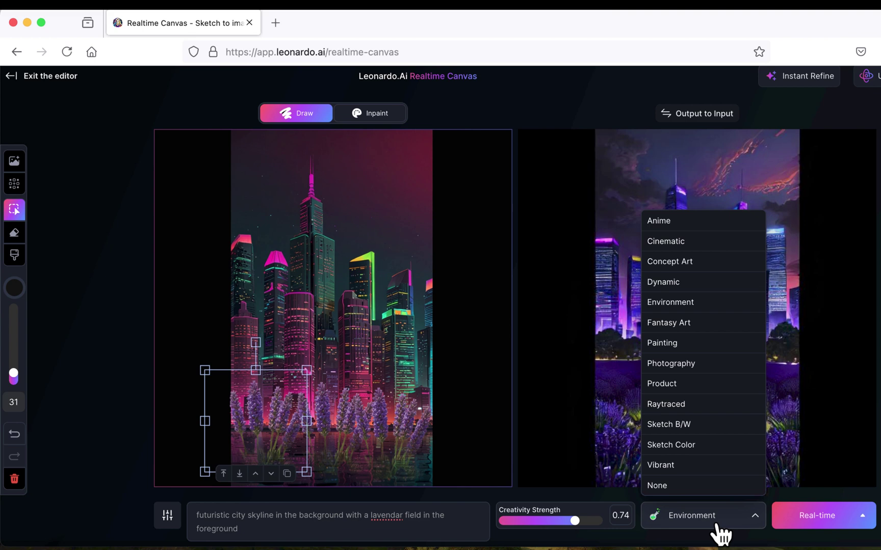
left_click(723, 326)
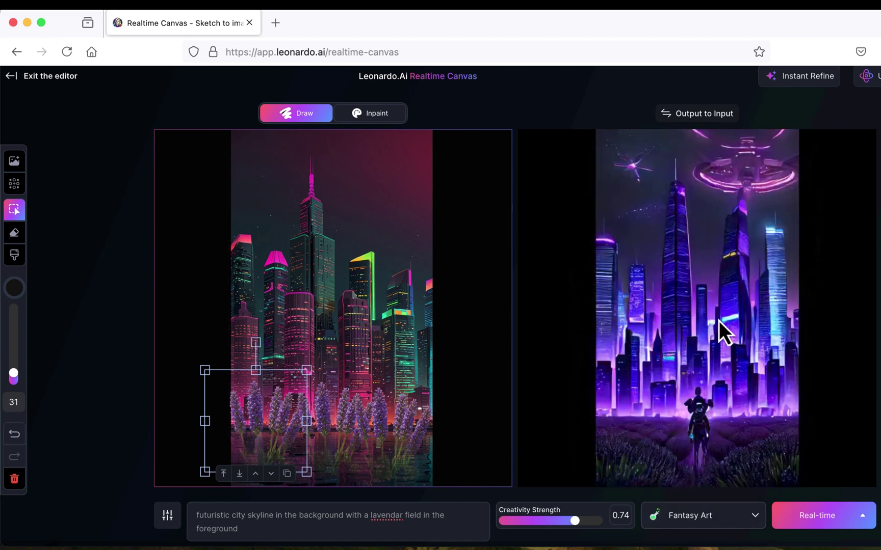
left_click(727, 529)
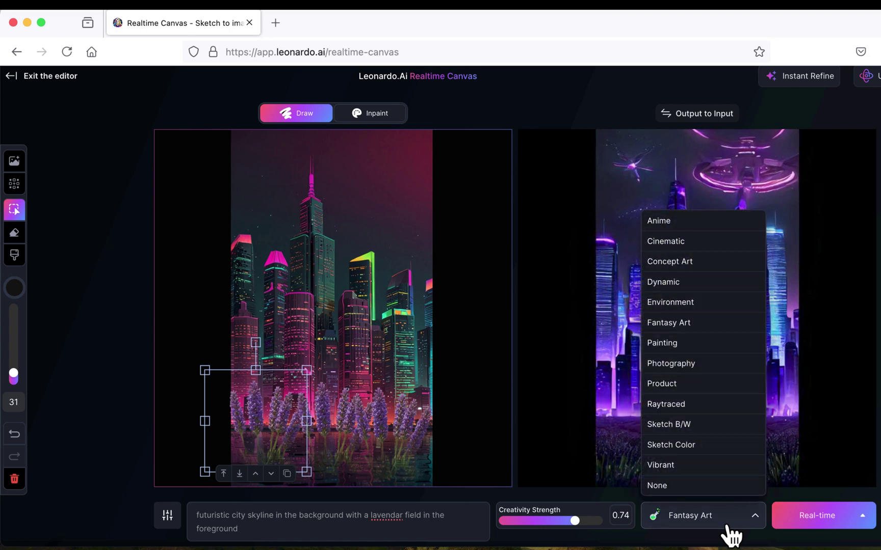
left_click(713, 367)
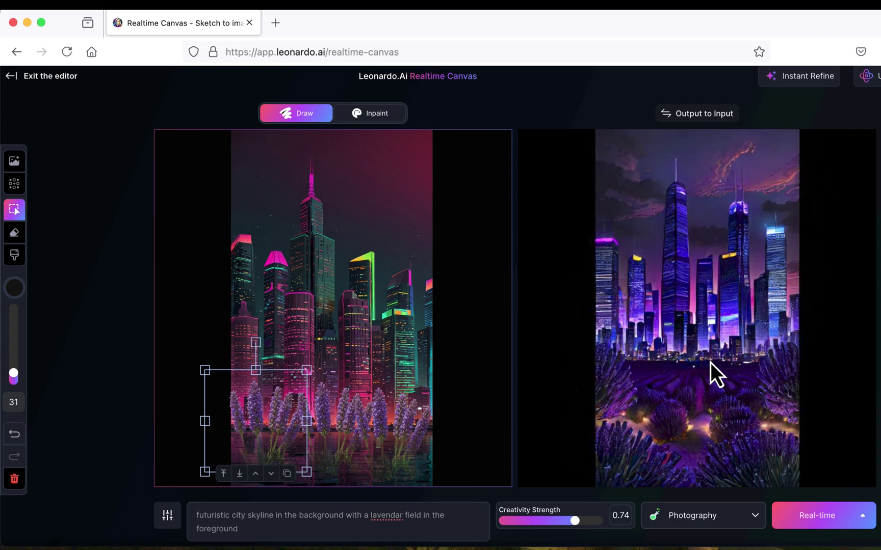
left_click(724, 527)
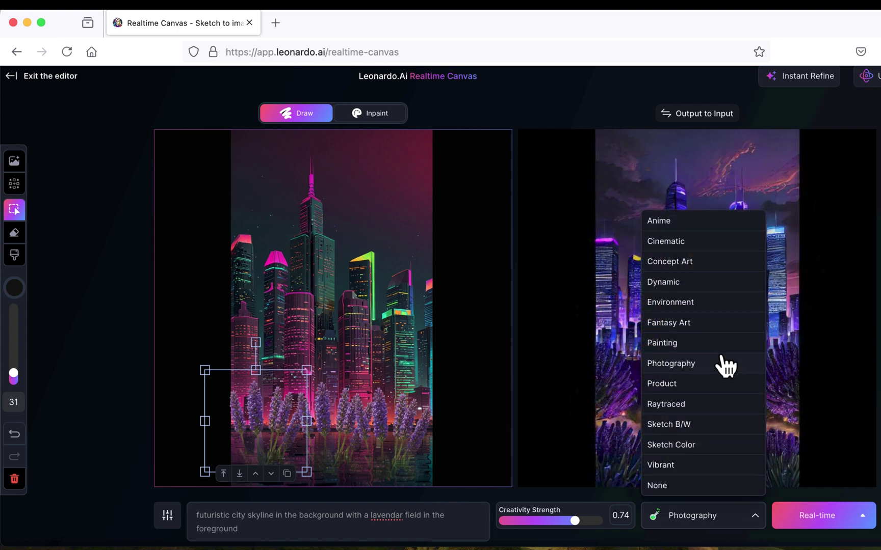
left_click(713, 304)
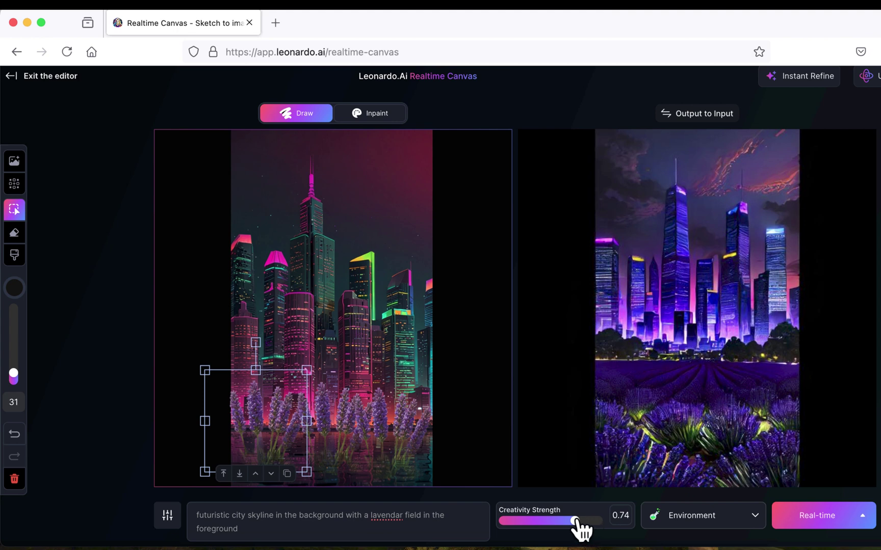
left_click_drag(576, 520, 603, 520)
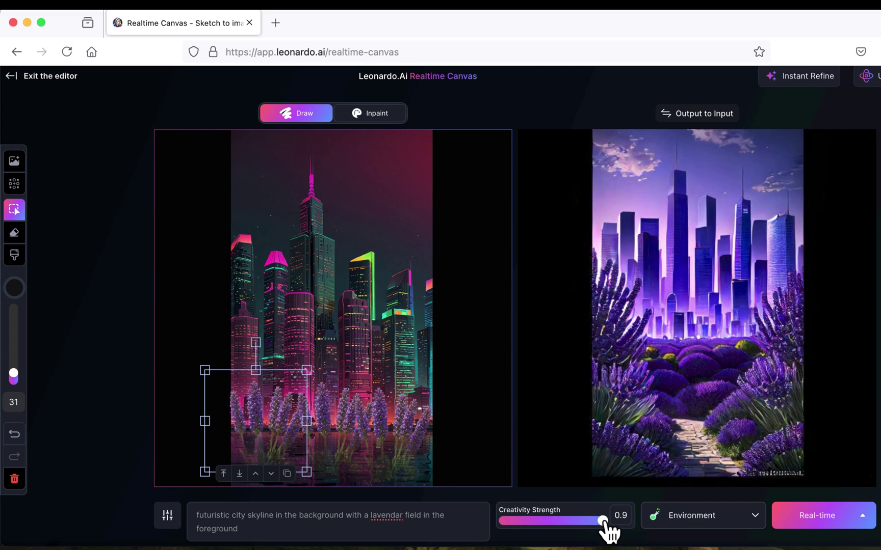
left_click_drag(604, 520, 575, 521)
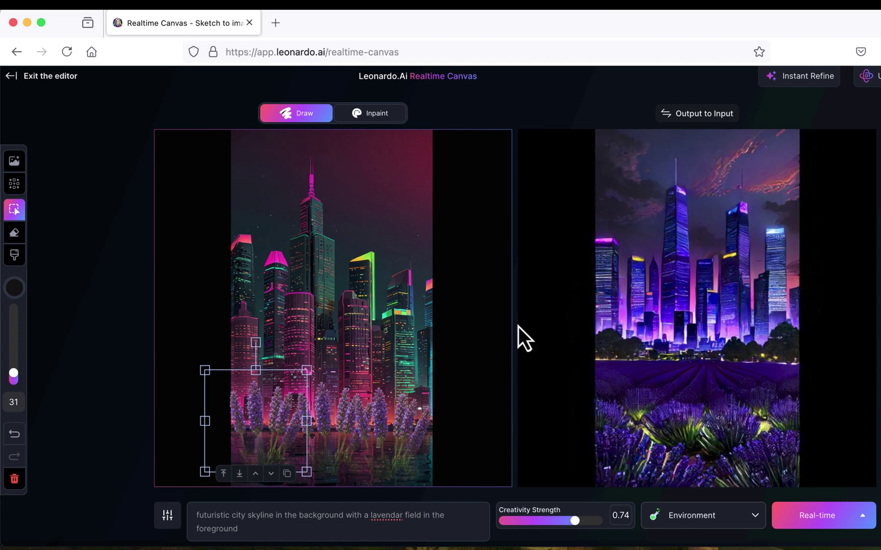
Add the first moon image from Your Uploads onto the canvas.
left_click(14, 166)
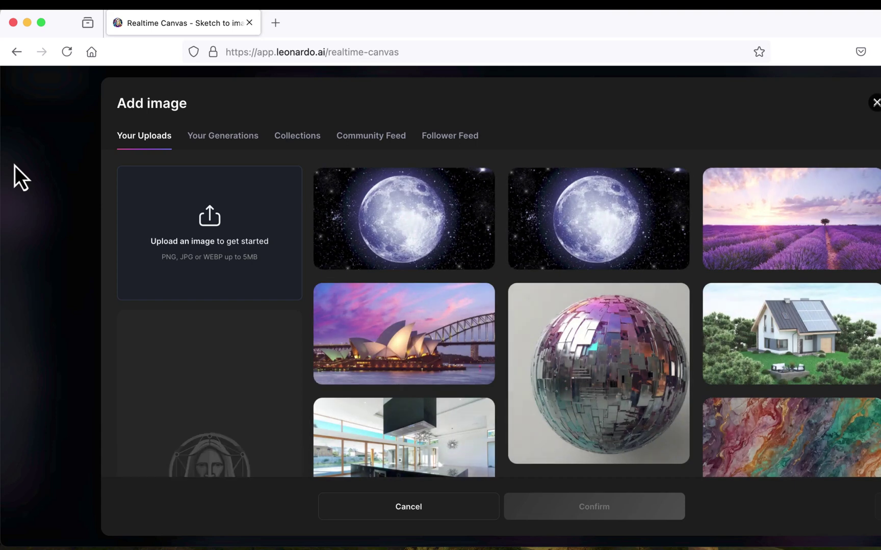
left_click(439, 231)
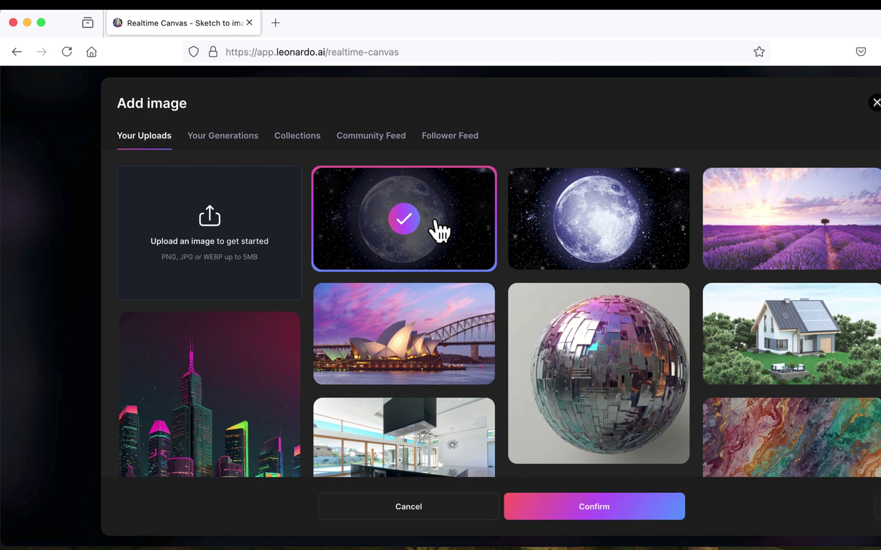
left_click(647, 515)
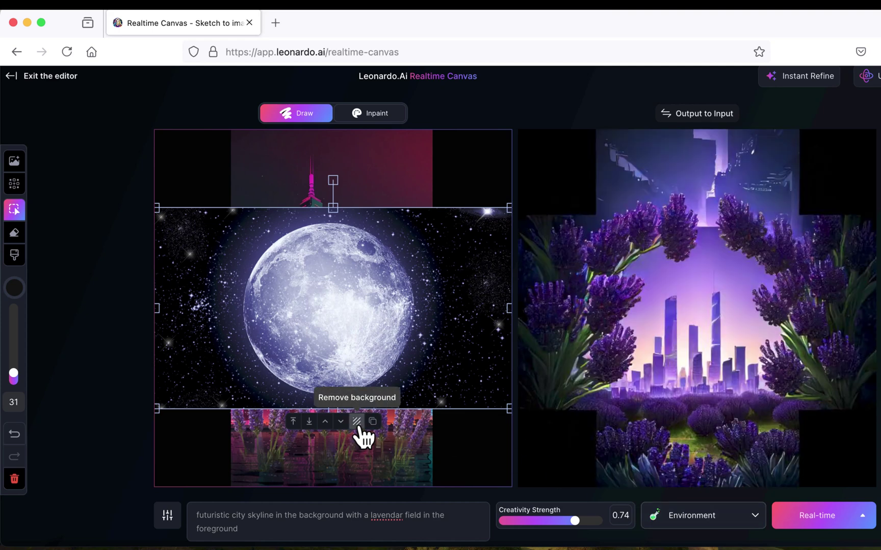
Remove the moon's starry background and shrink it into the sky above the towers.
left_click(359, 427)
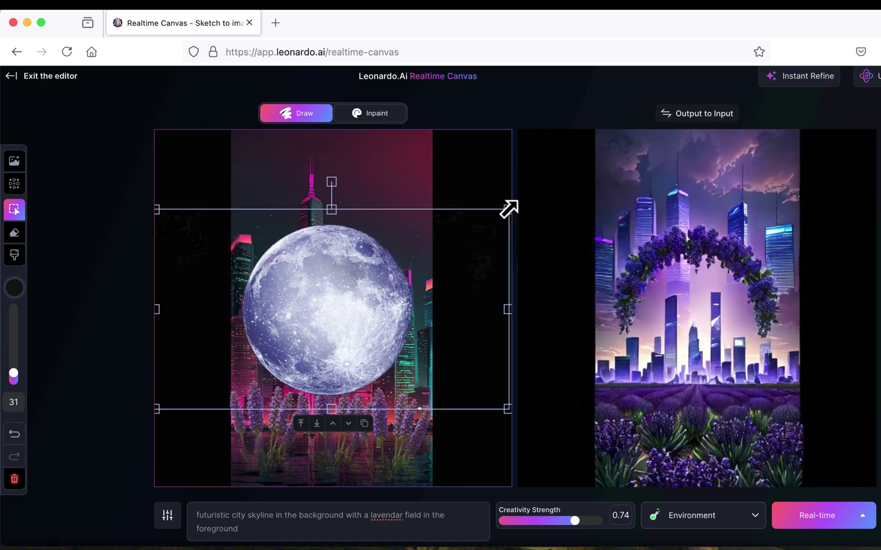
left_click_drag(508, 208, 357, 304)
left_click_drag(261, 365, 401, 183)
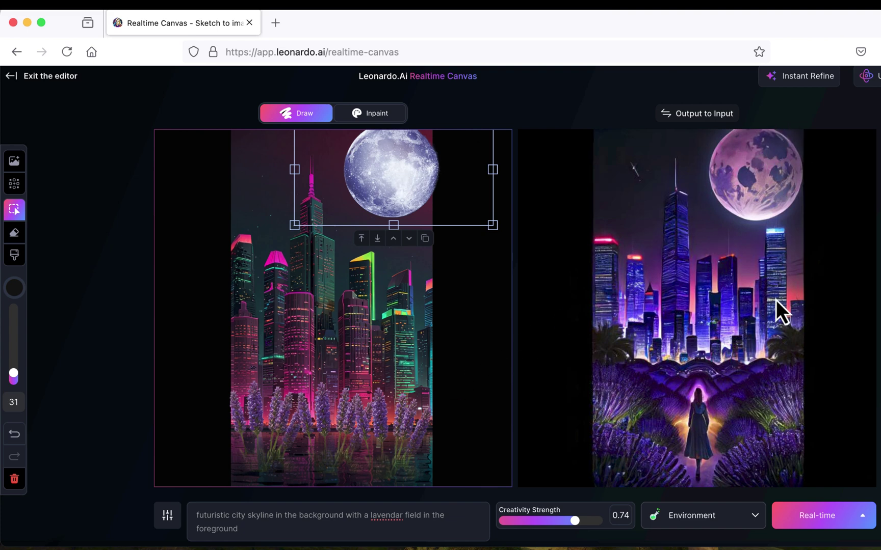
Append ' and a moon shining bright in the sky' to the end of the prompt.
left_click(331, 530)
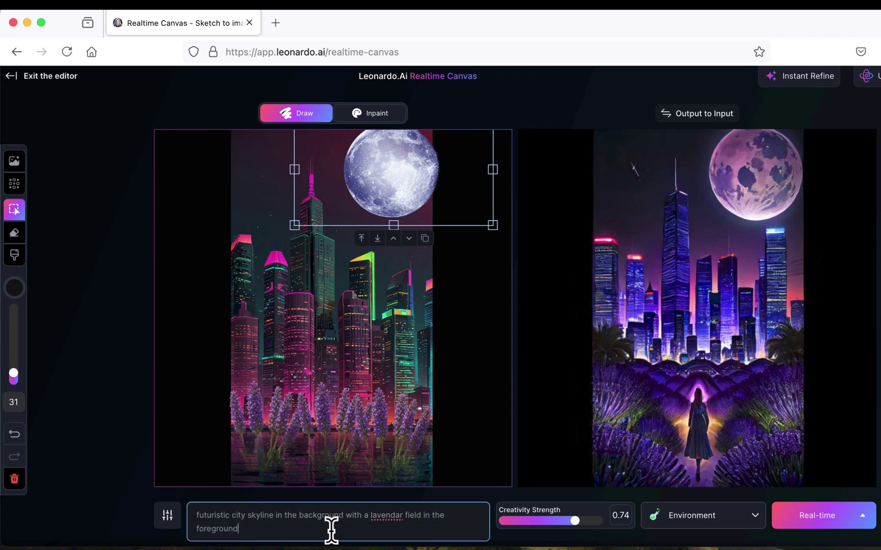
type("and a moon shining bright in the sku")
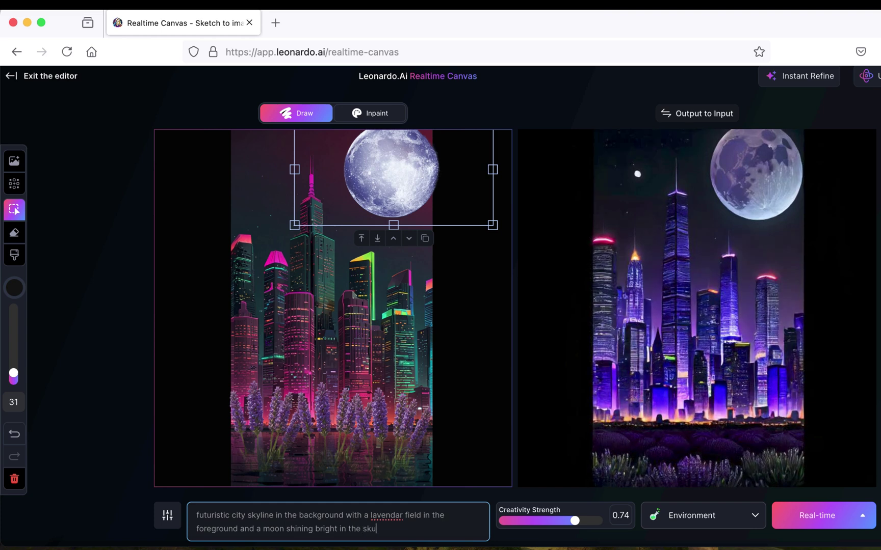
key("BackSpace")
type("y")
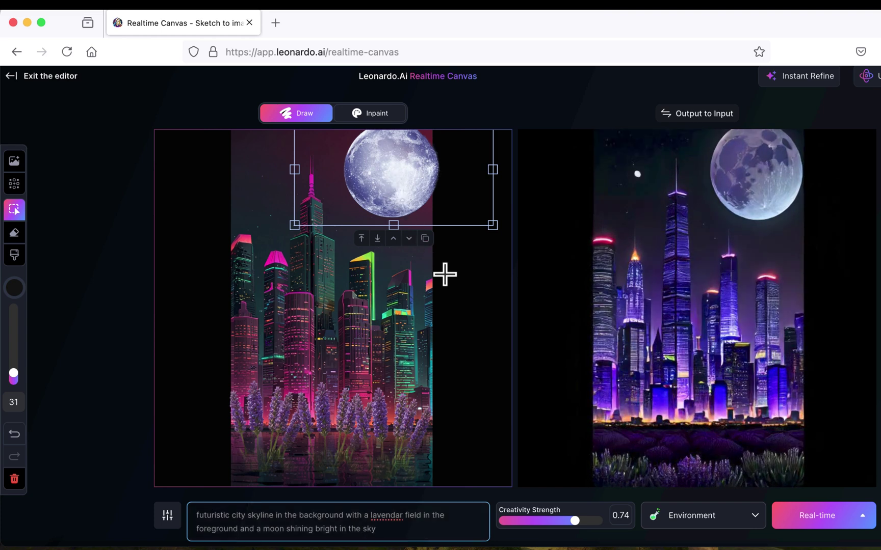
Resize the moon larger and move it to the top centre, above the tallest towers.
left_click_drag(294, 226, 277, 266)
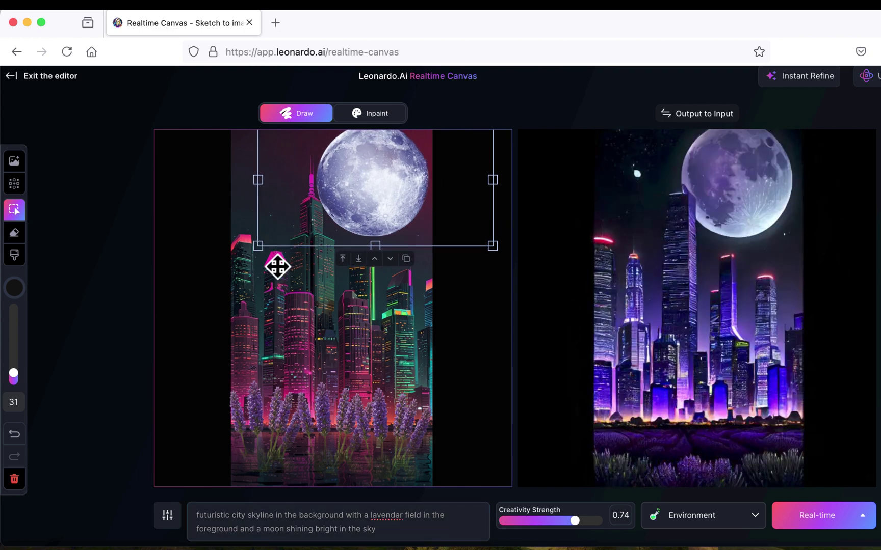
left_click_drag(365, 199, 353, 179)
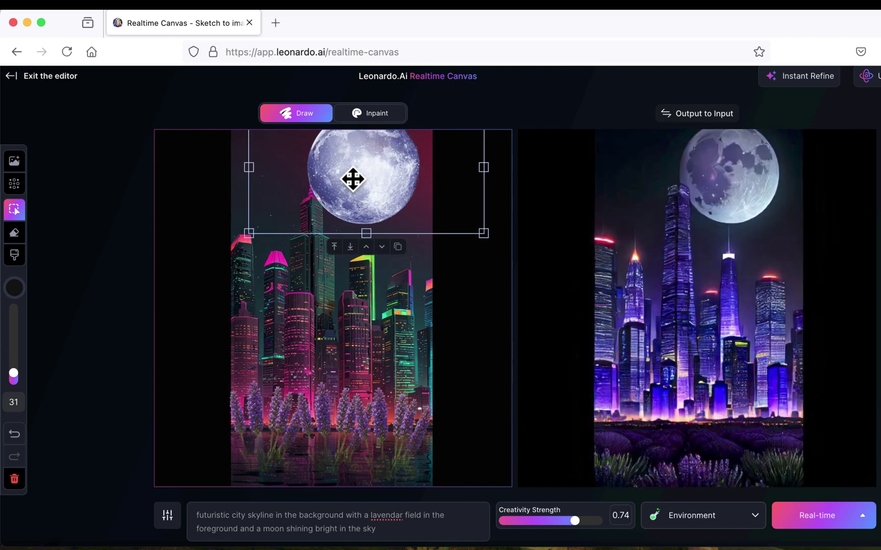
left_click_drag(245, 238, 194, 338)
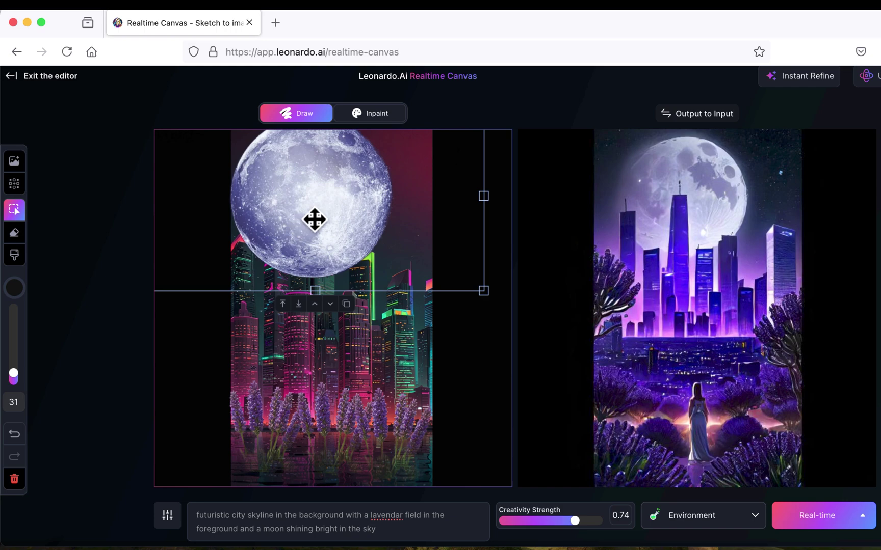
left_click_drag(483, 291, 430, 258)
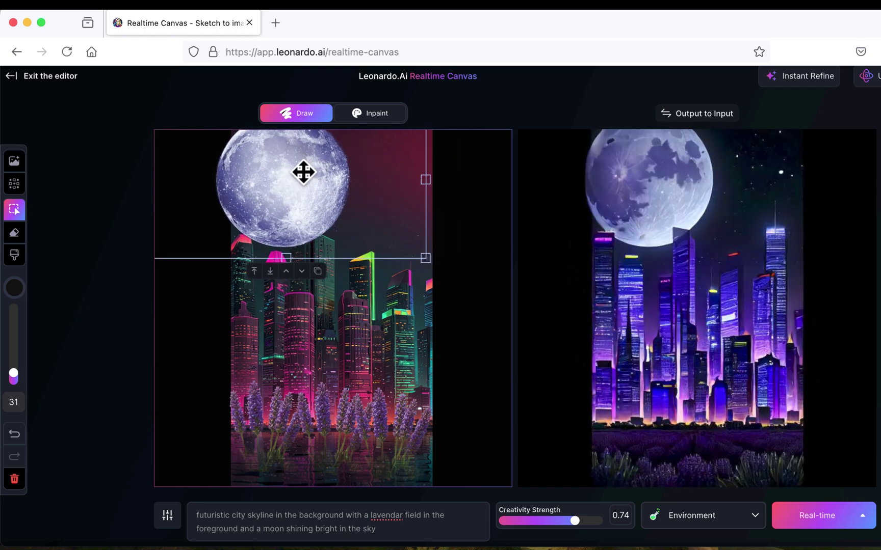
left_click_drag(303, 173, 353, 175)
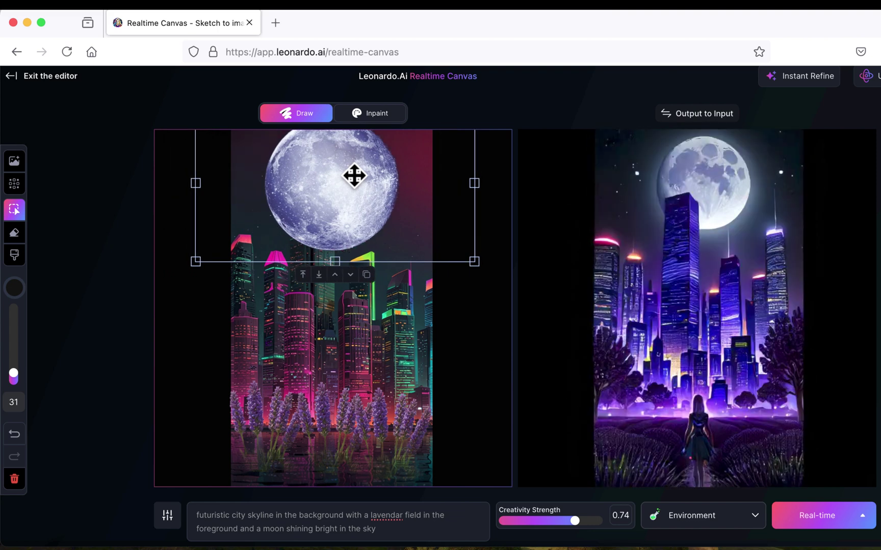